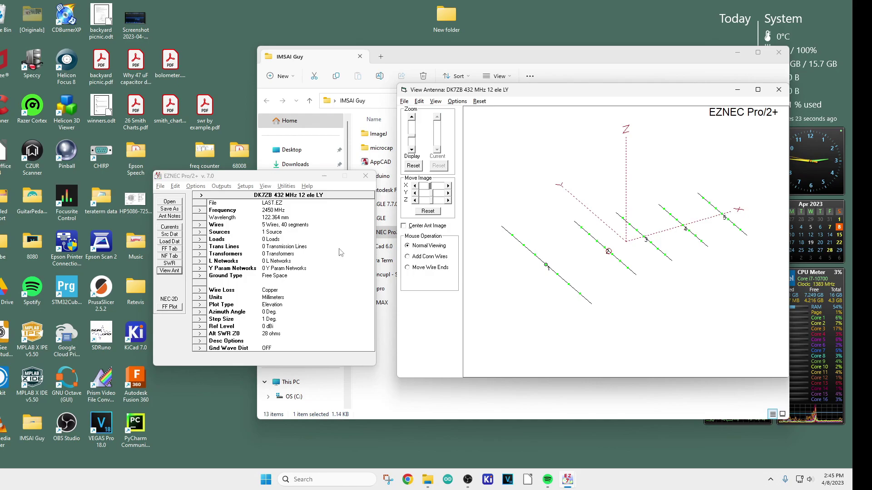
Display the 2450 MHz far-field pattern, showing 9.51 dBi gain and 20.38 dB front-to-back
left_click(173, 307)
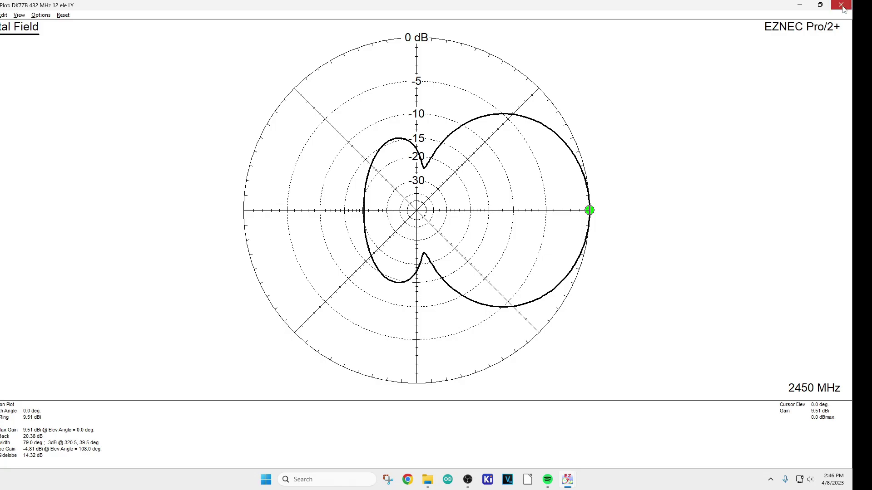
Close the pattern plot and open the Wires table to edit wire 2's diameter
left_click(842, 6)
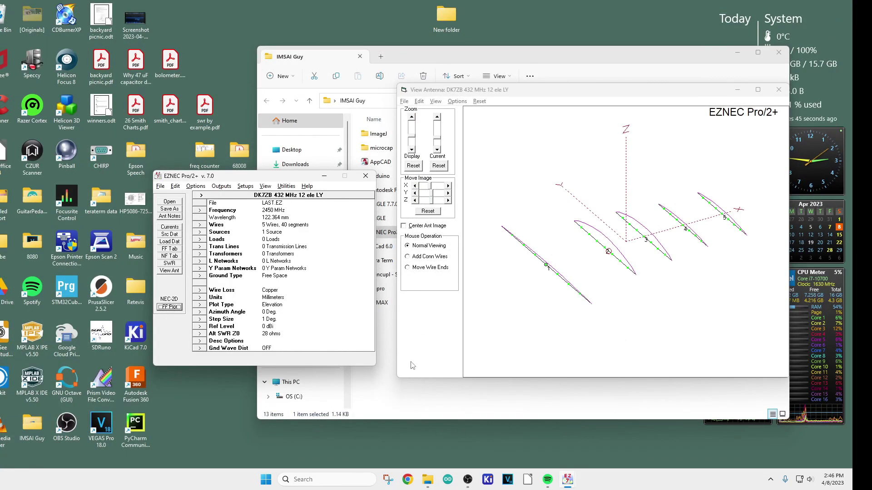
left_click(217, 226)
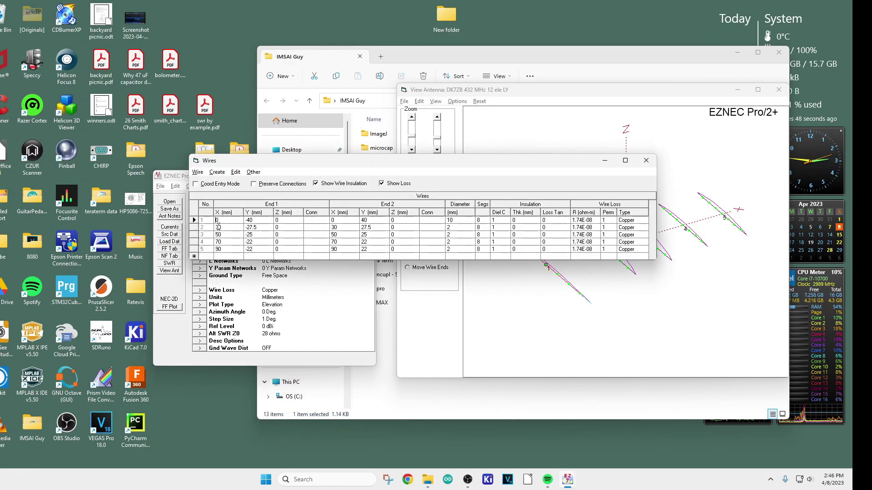
left_click(458, 228)
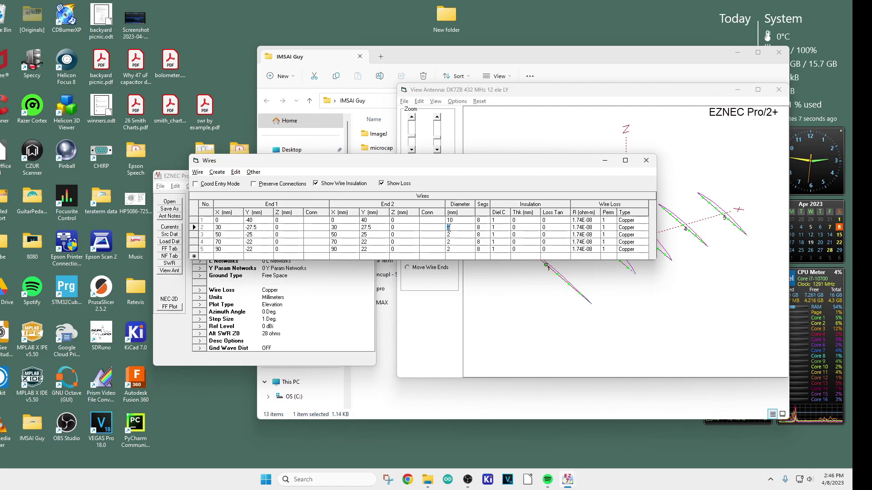
Set the diameter of wires 2, 3, 4 and 5 to 4 mm
type("4")
key("Return")
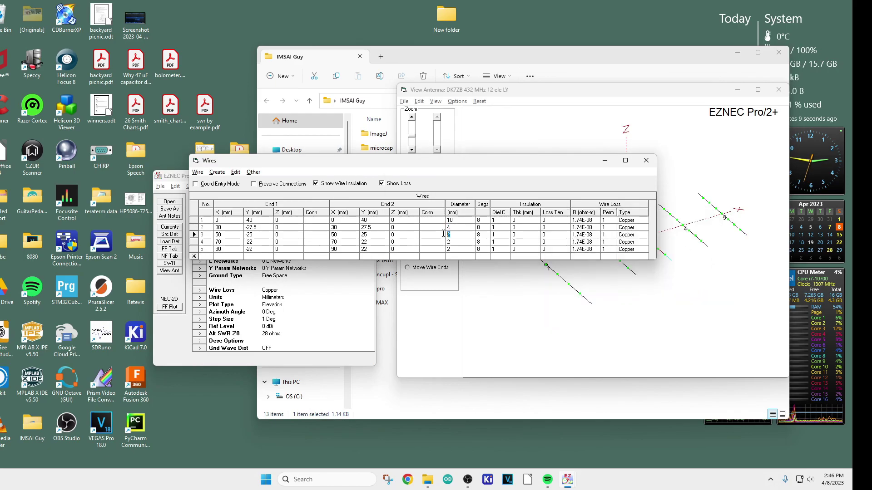
type("4")
key("Return")
type("4")
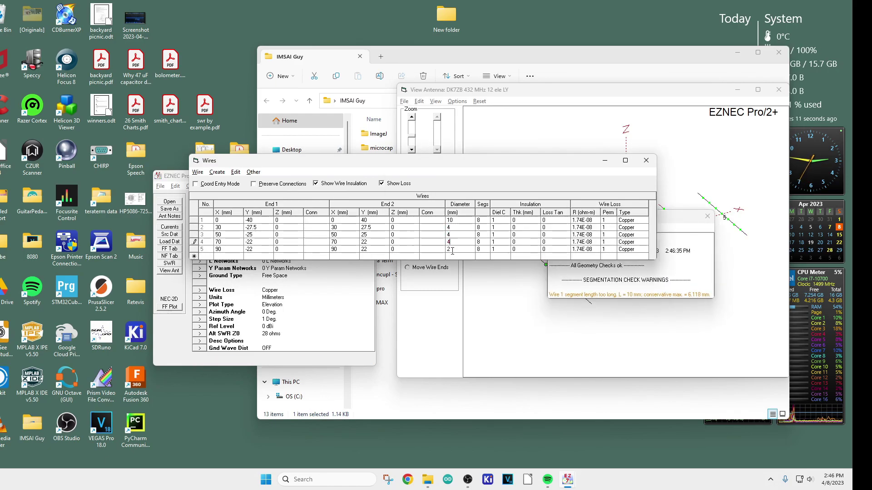
key("Return")
type("4")
key("Return")
Recompute the far-field pattern, now peaking at 10.39 dBi, then close the plot
left_click(607, 161)
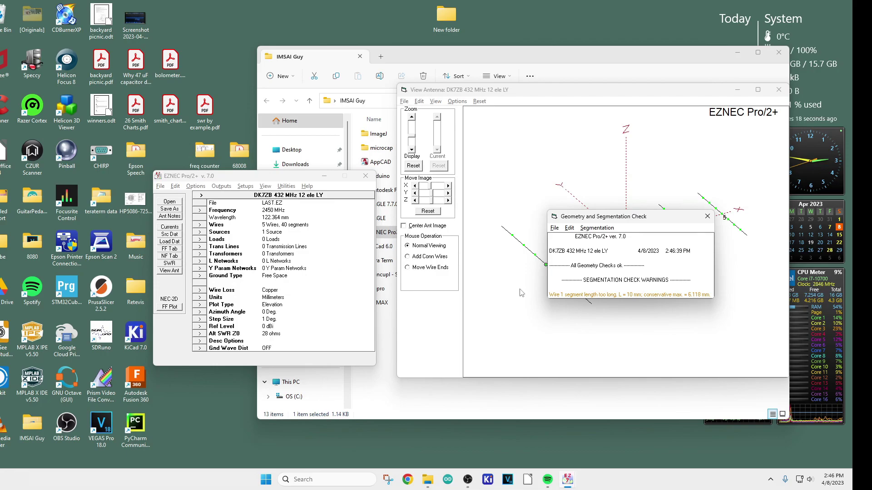
left_click(706, 217)
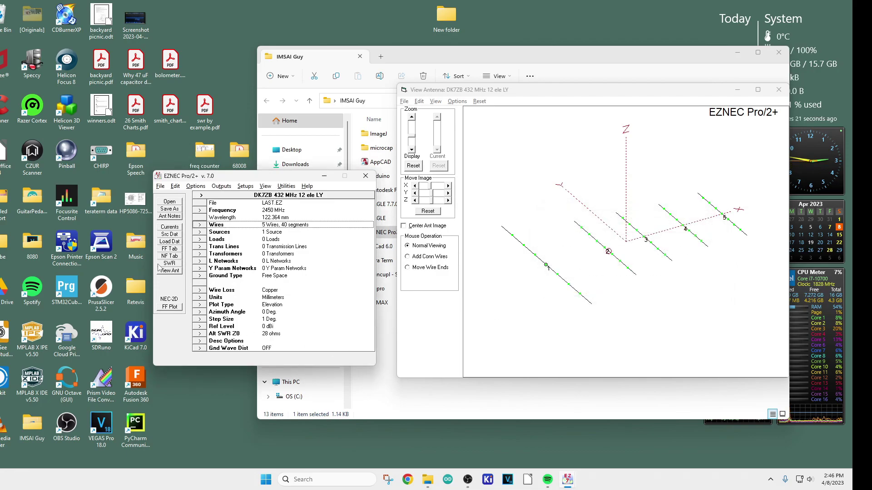
left_click(166, 307)
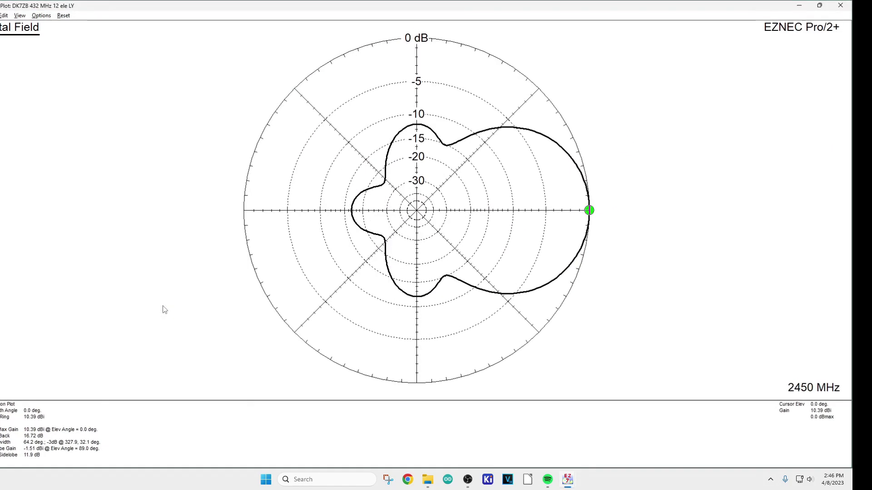
left_click(843, 6)
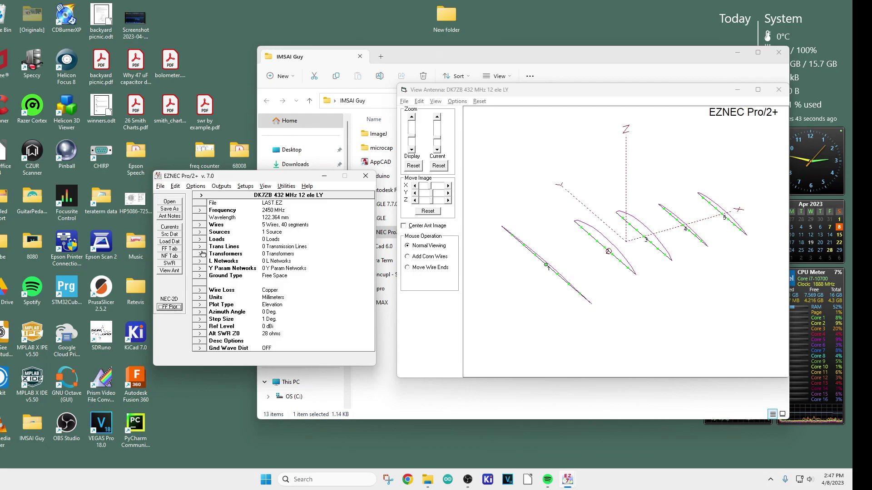
Sweep SWR from 2100 to 2600 MHz, read 1.44 at 2340 MHz, and reopen the Wires table
left_click(173, 266)
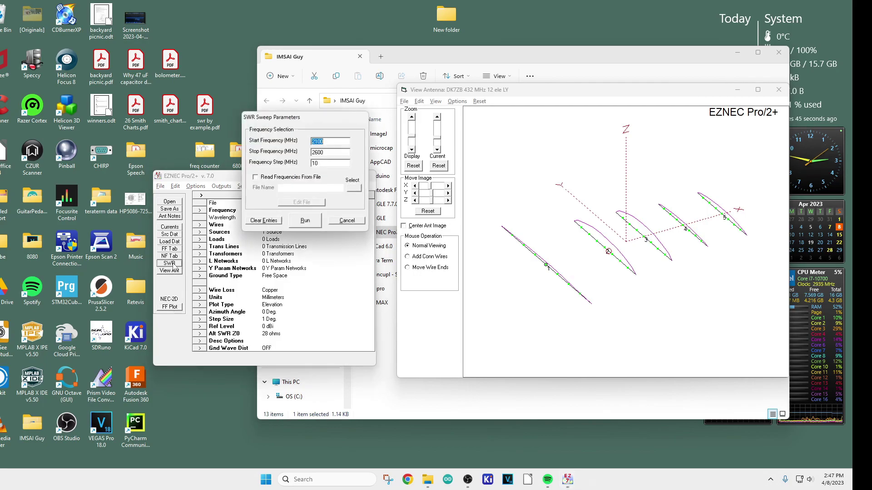
left_click(312, 223)
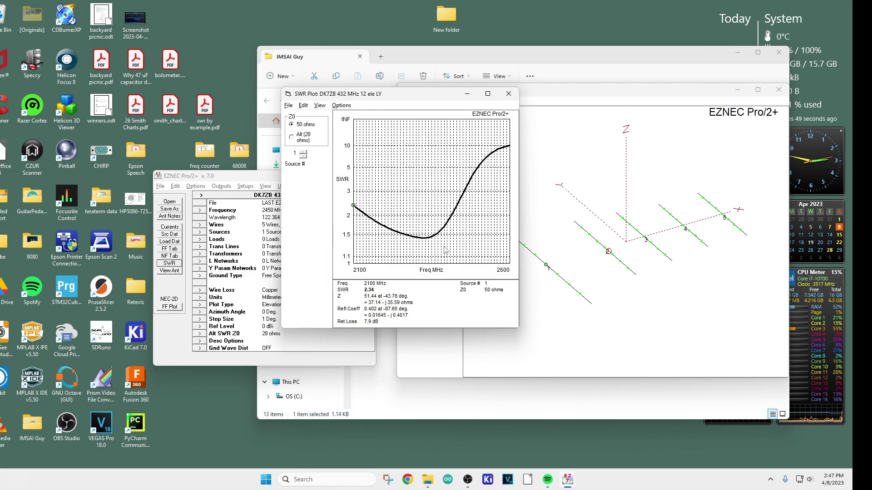
left_click(428, 241)
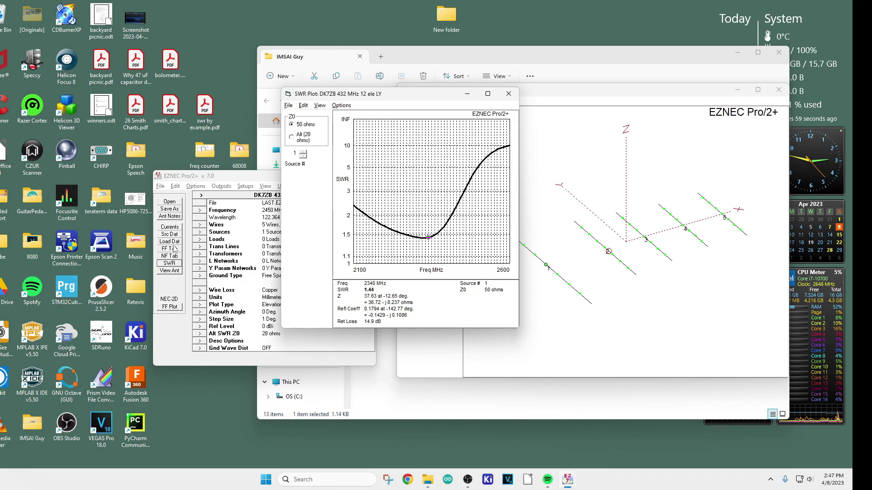
left_click(235, 180)
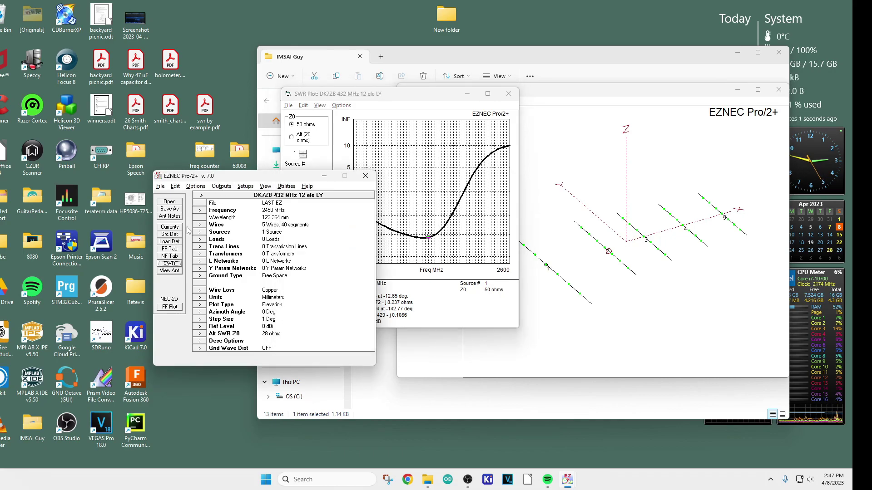
double_click(218, 225)
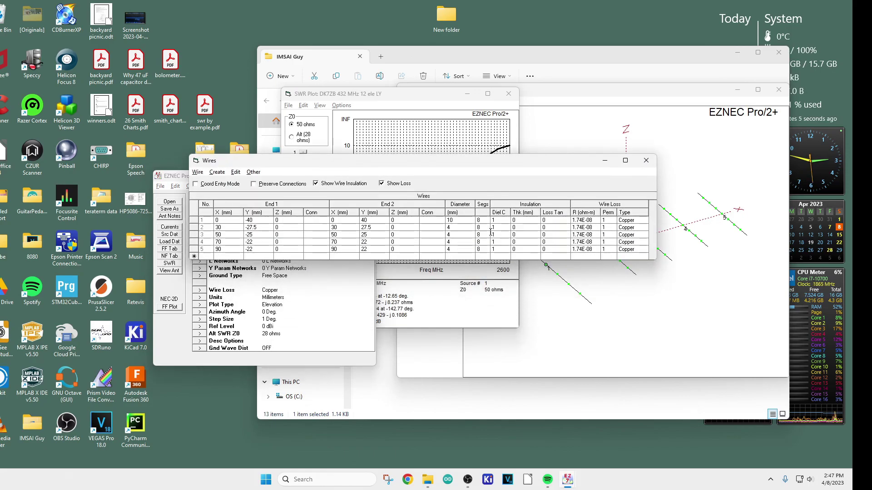
Set the diameter of wires 2 through 5 back to 2 mm
type("2")
left_click(458, 235)
type("2")
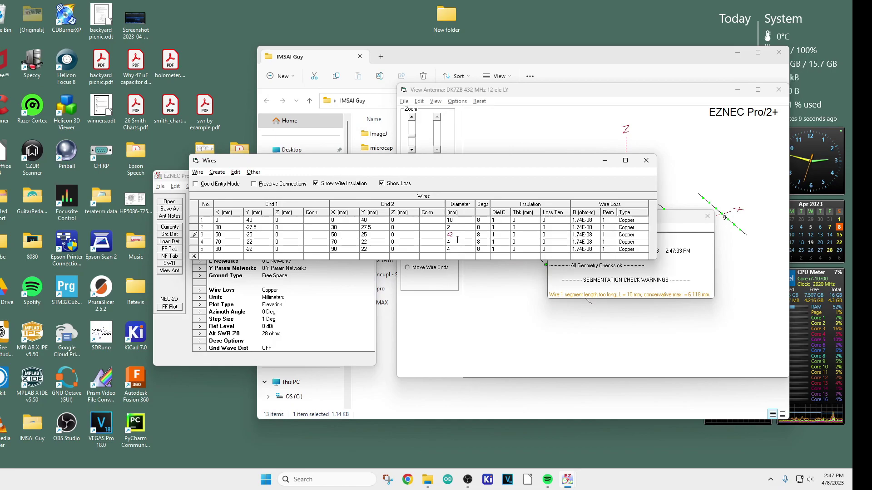
double_click(452, 234)
type("2")
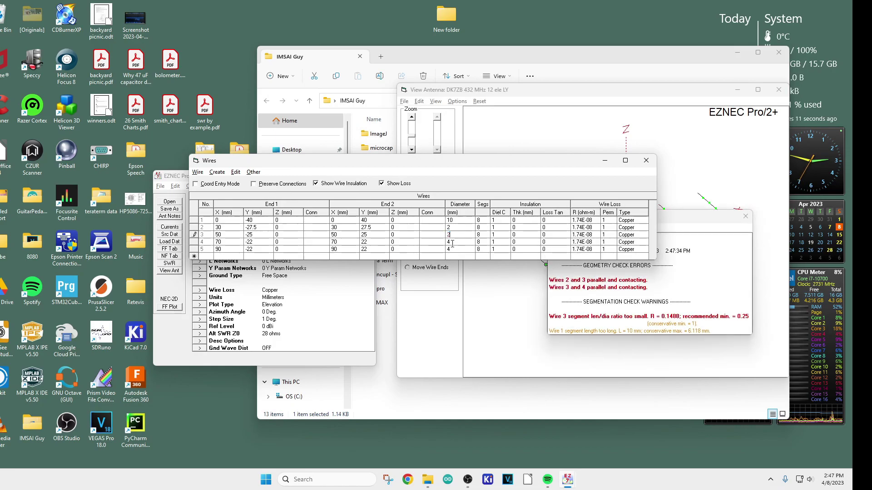
double_click(452, 242)
type("2")
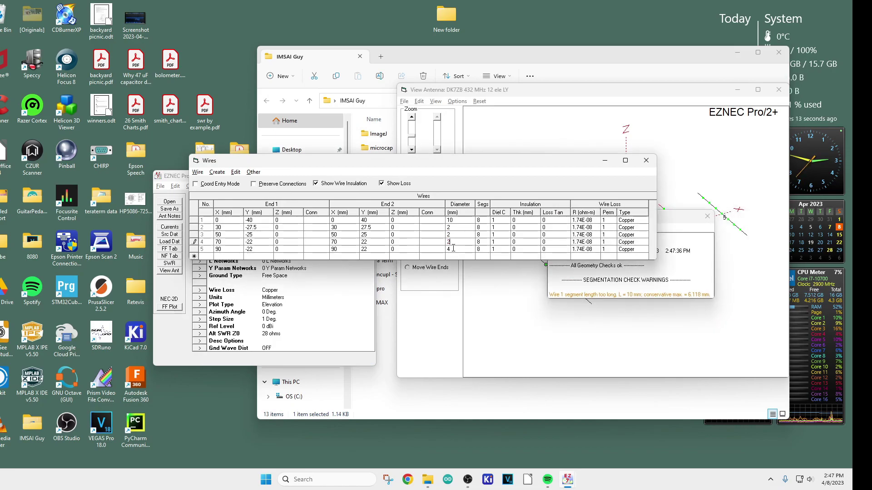
double_click(454, 249)
type("2")
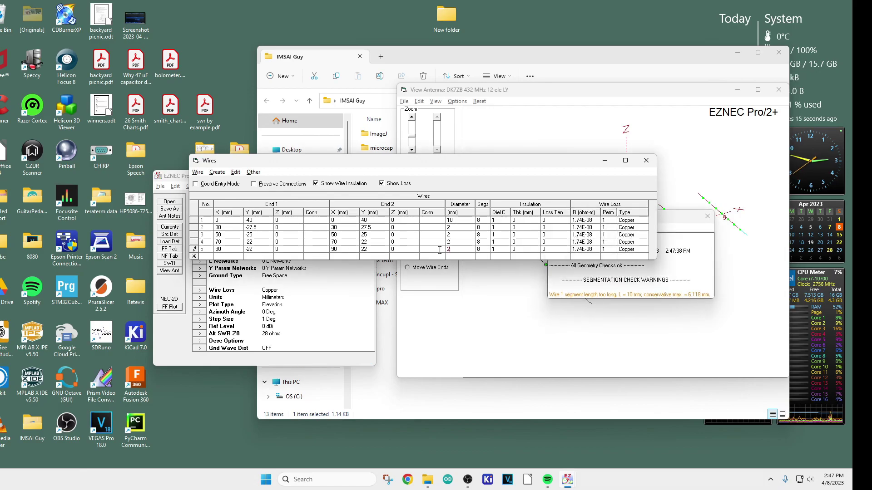
key("Return")
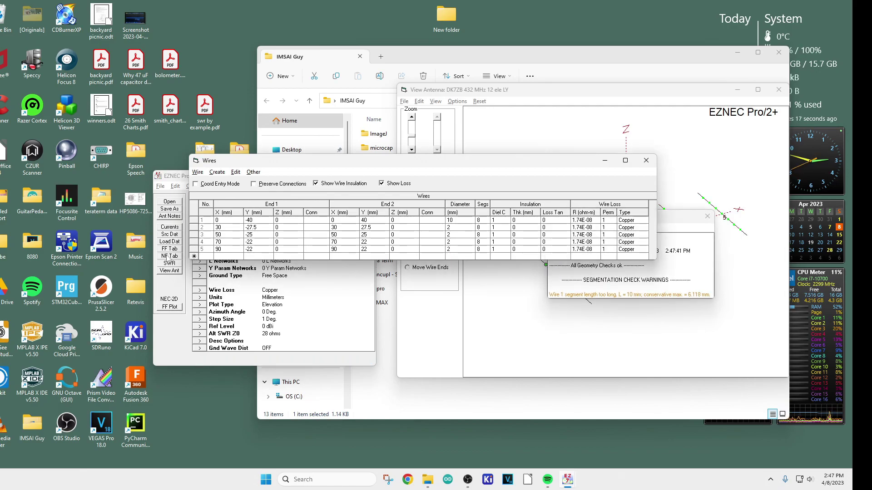
Rerun the SWR sweep, confirming a minimum of about 1.15 near 2450 MHz
left_click(169, 263)
left_click(305, 221)
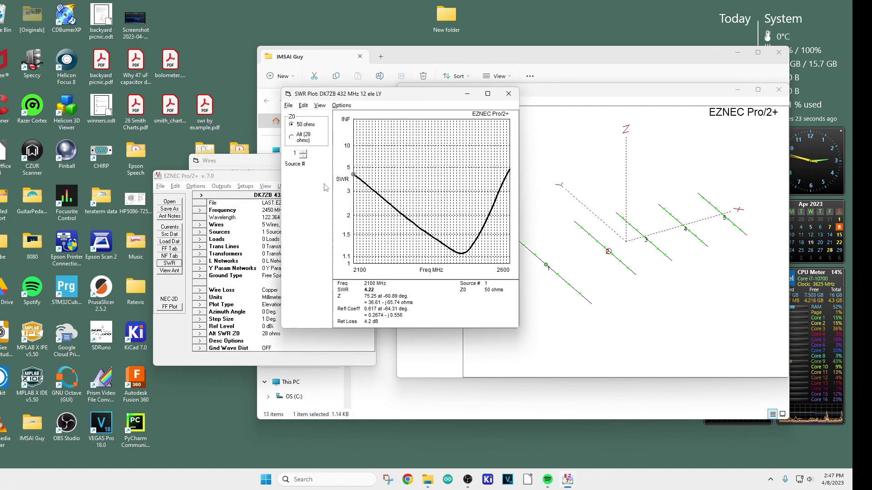
left_click(463, 255)
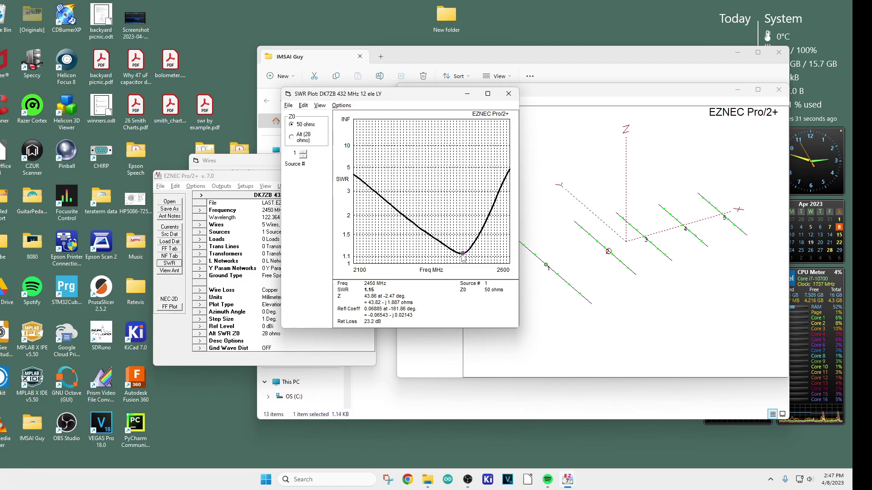
left_click_drag(463, 255, 462, 255)
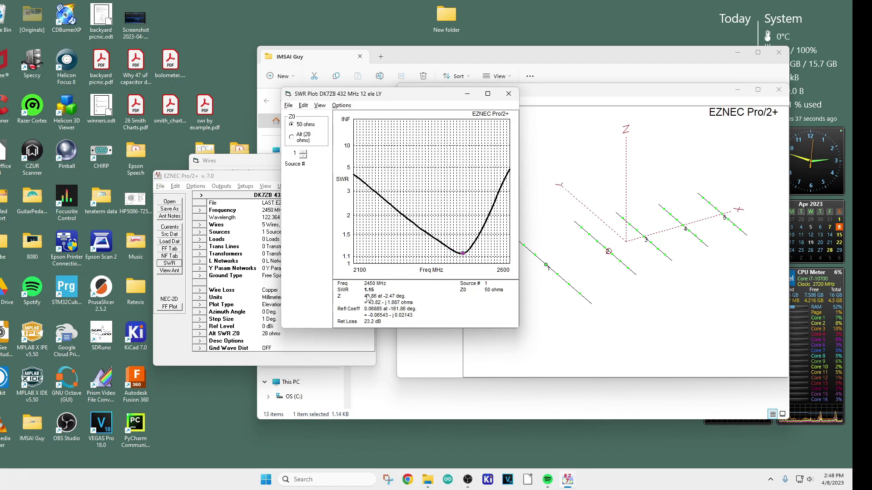
left_click(509, 96)
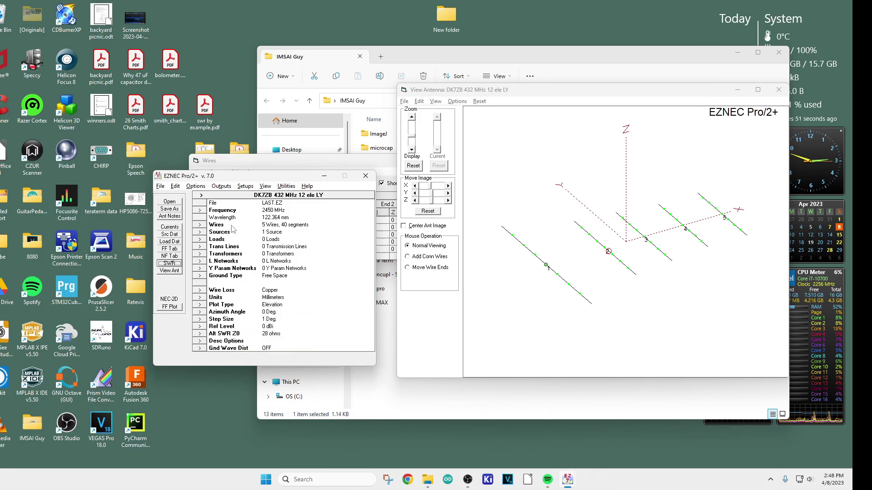
double_click(280, 306)
Switch to a 3D plot type and rotate the 2450 MHz 3D far-field pattern to inspect its lobes
left_click(356, 278)
key("Return")
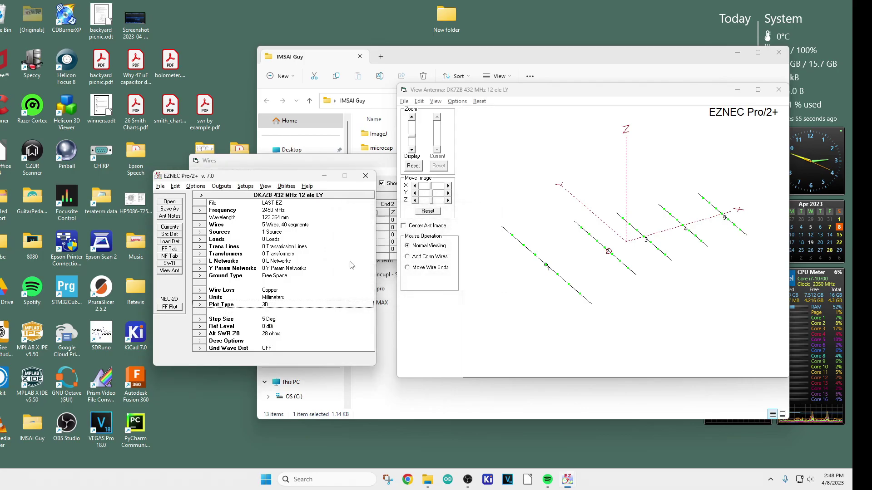
left_click(173, 307)
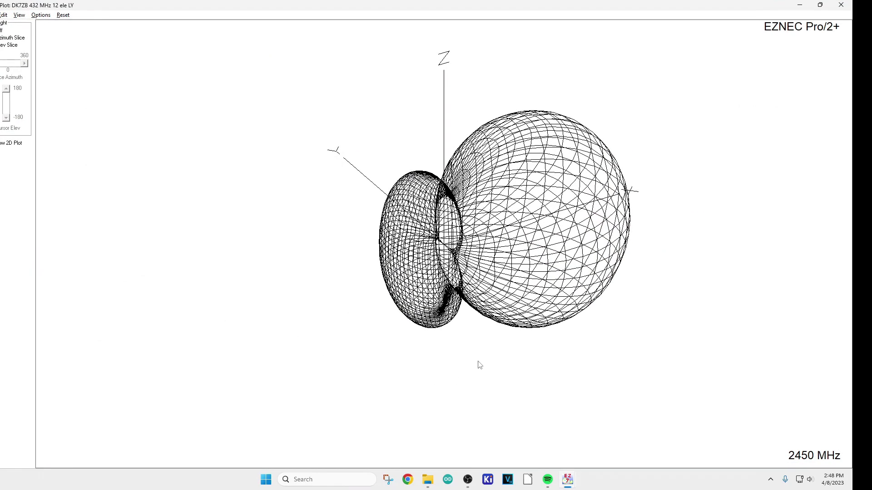
mouse_move(479, 365)
left_mouse_down()
mouse_move(574, 341)
mouse_move(531, 349)
mouse_move(579, 354)
mouse_move(618, 328)
mouse_move(619, 253)
mouse_move(657, 273)
left_mouse_up()
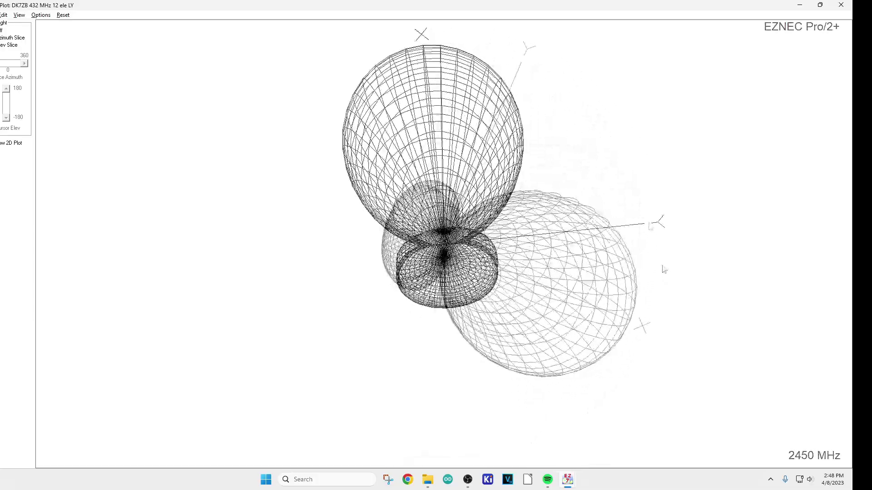
left_click_drag(662, 269, 621, 246)
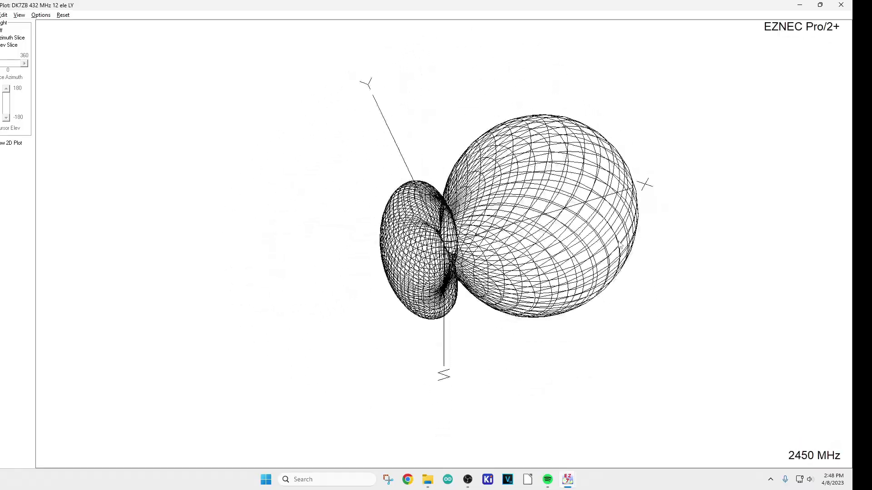
left_click(841, 6)
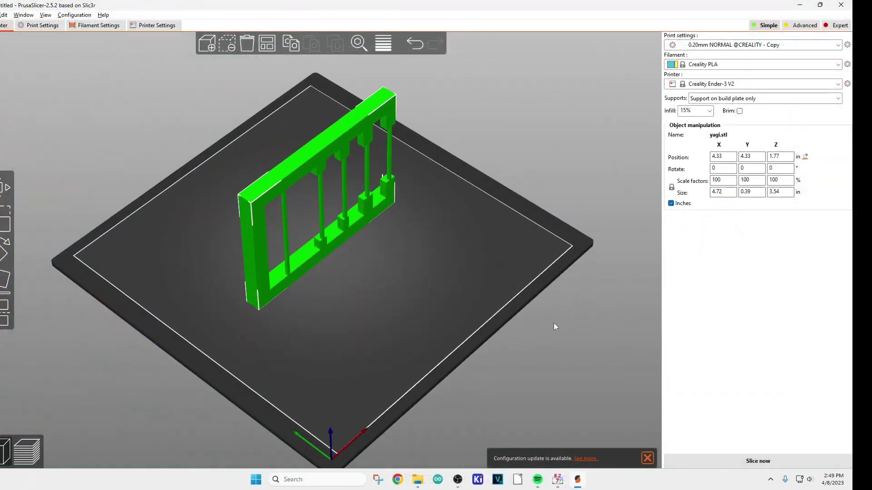
Lay the yagi frame flat on its large face using Place on face
left_click_drag(554, 323, 106, 265)
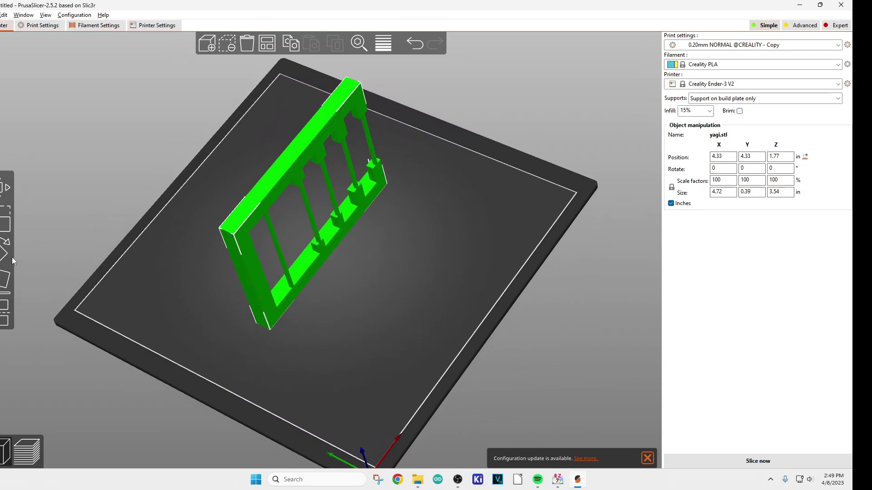
left_click(4, 277)
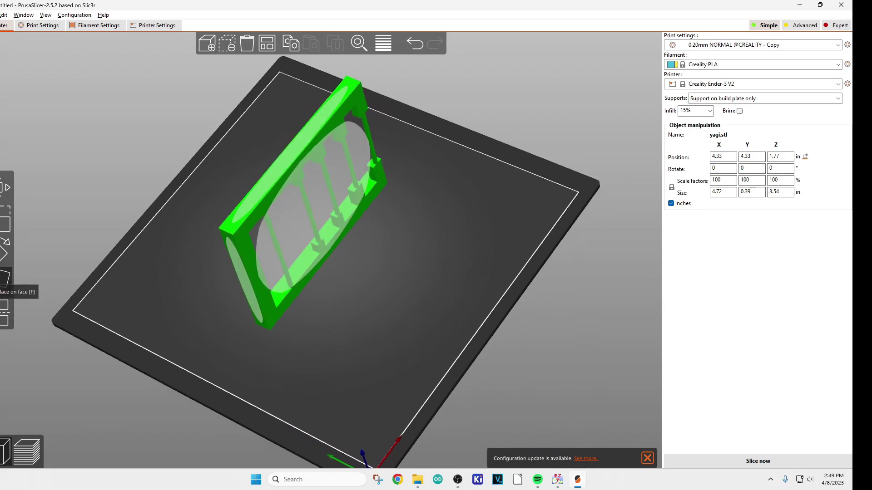
left_click(271, 231)
Slice the frame for the Ender-3 V2 in PLA: 21.71 g filament, about 2h6m
left_click_drag(425, 339, 194, 244)
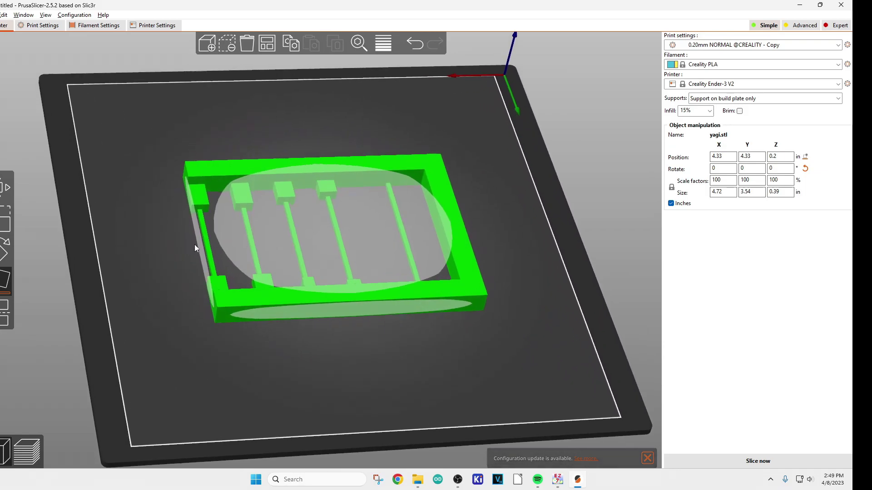
scroll(195, 244, "up", 4)
scroll(639, 309, "up", 1)
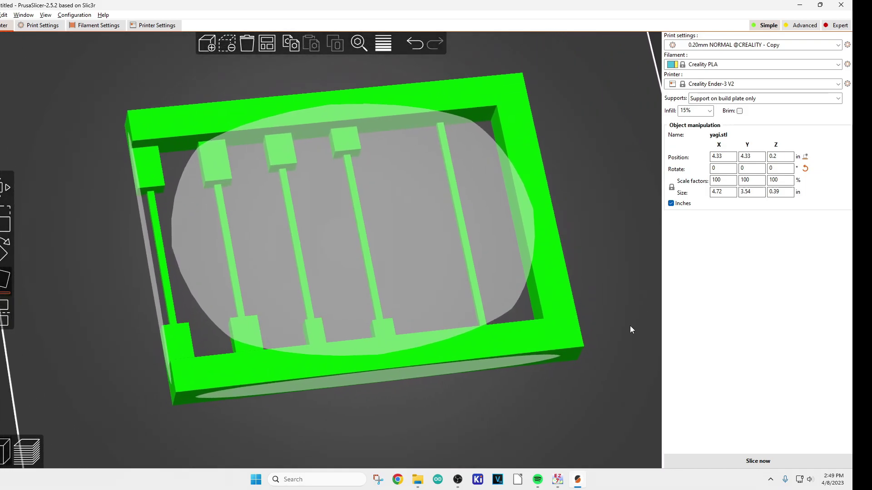
scroll(623, 280, "up", 1)
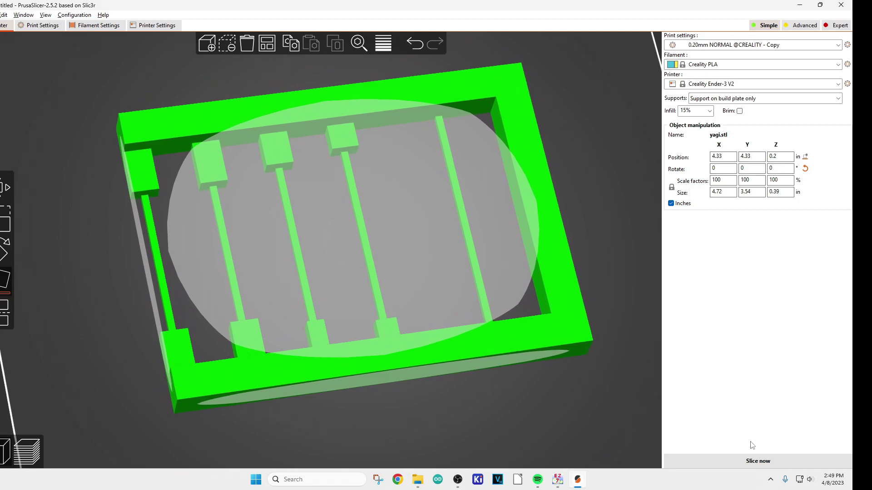
left_click(772, 461)
left_click_drag(604, 333, 200, 257)
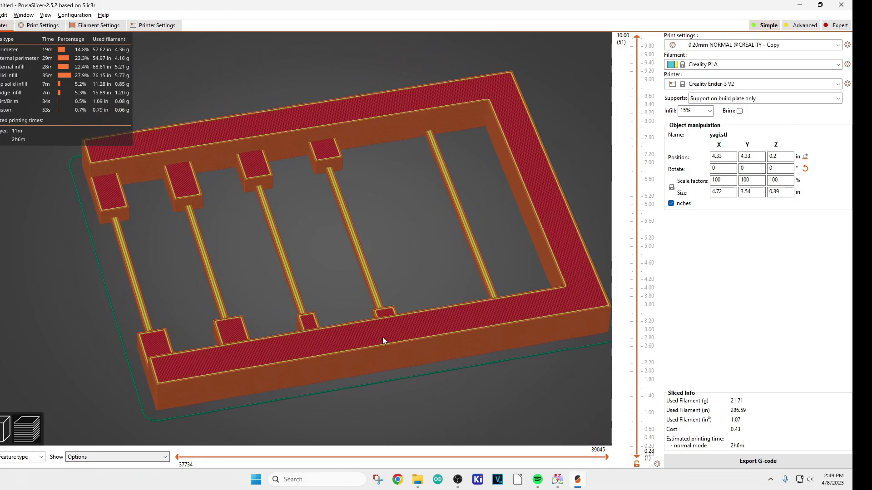
left_click_drag(383, 341, 317, 329)
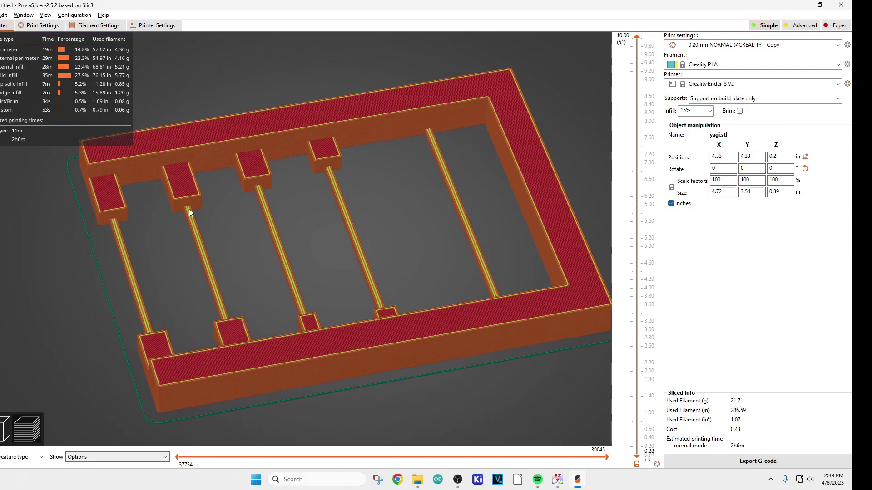
left_click_drag(217, 300, 186, 192)
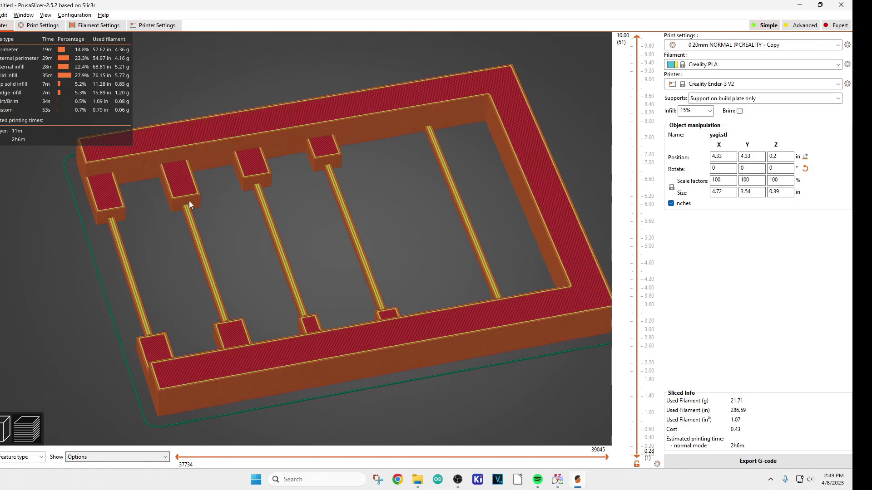
left_click_drag(278, 189, 344, 195)
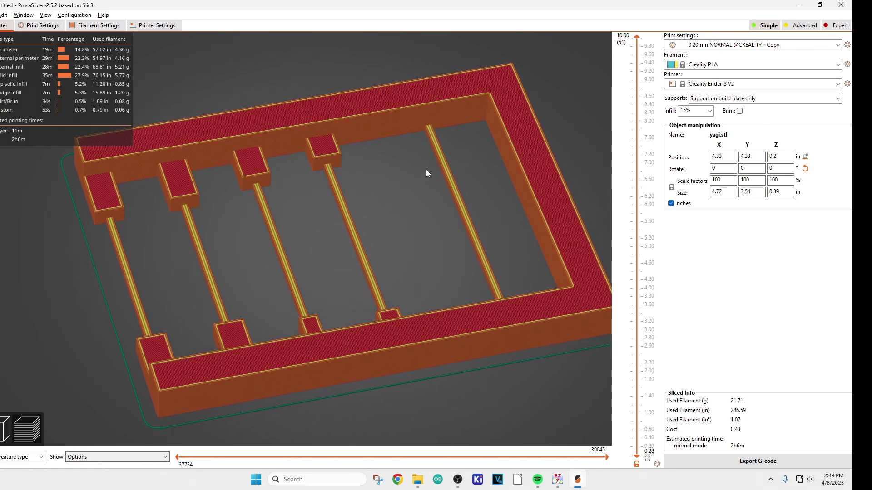
left_click_drag(426, 170, 471, 232)
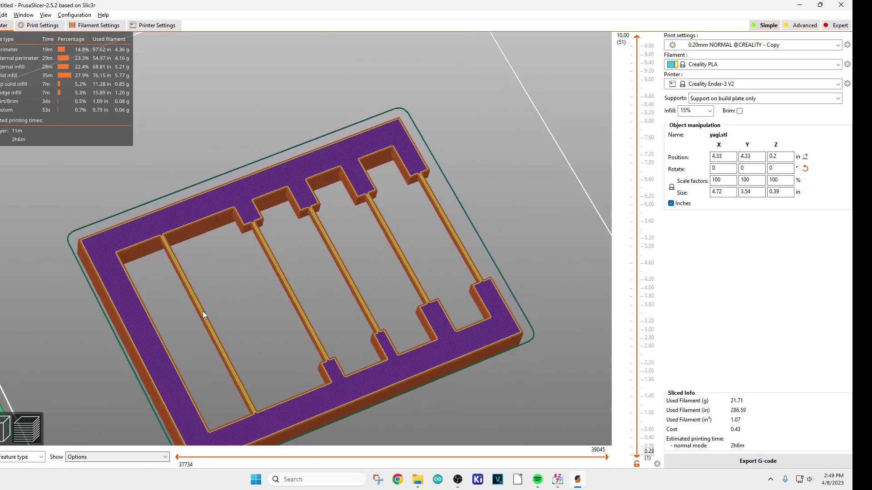
left_click_drag(202, 311, 295, 280)
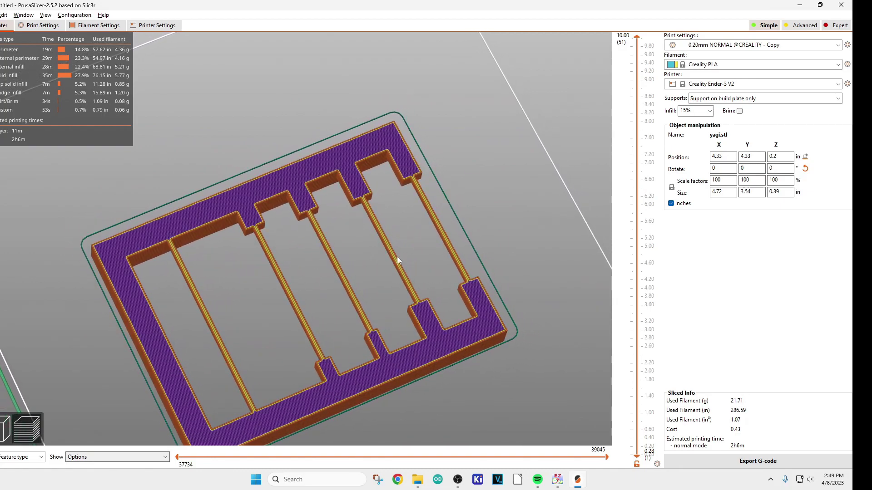